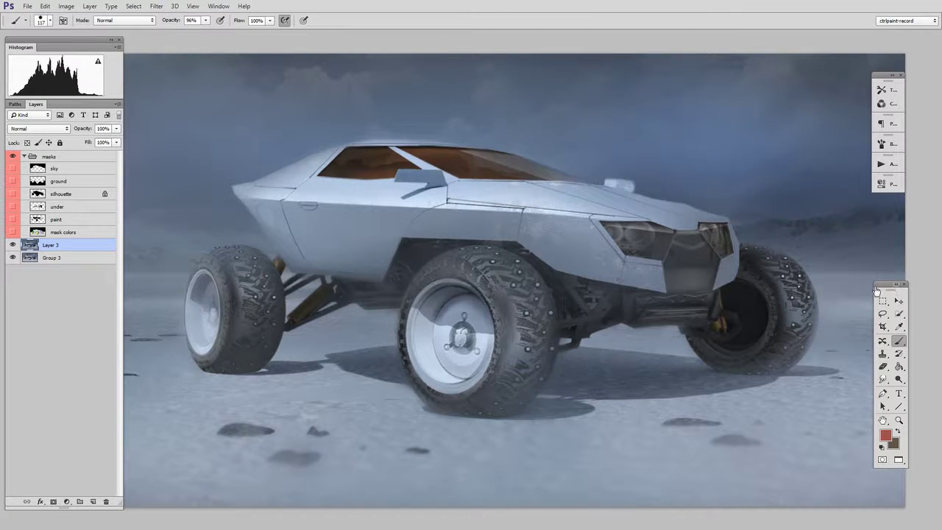
Move the floating toolbox away from the painting and preview the Painting workspace, returning to the ctrlpaint-record workspace.
drag(886, 286, 901, 268)
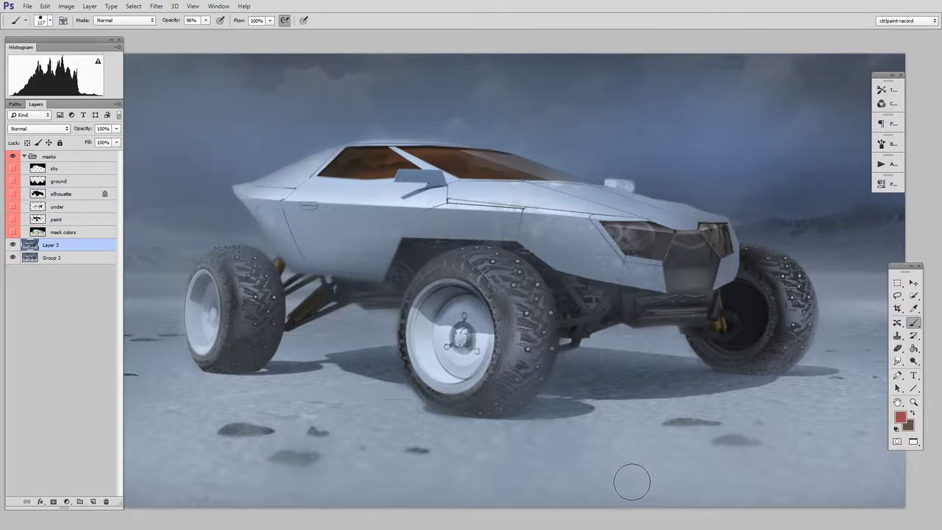
click(920, 22)
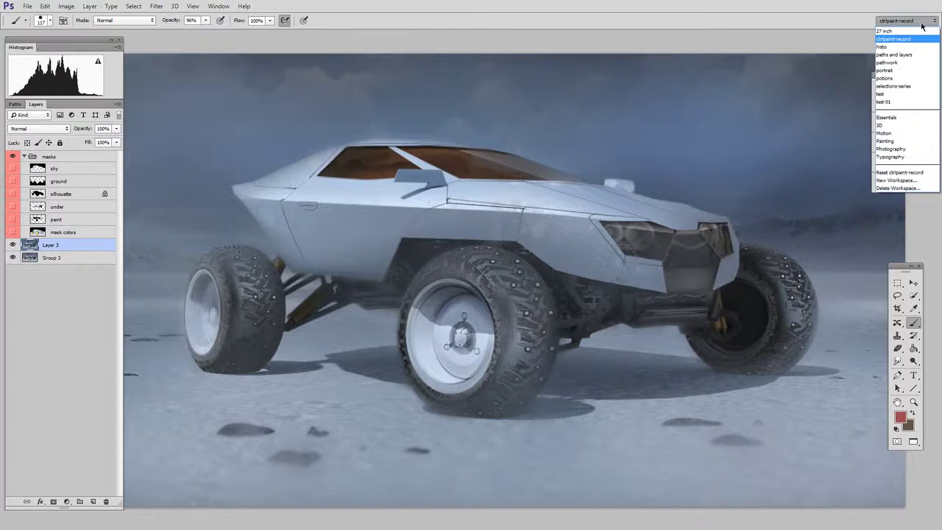
click(905, 142)
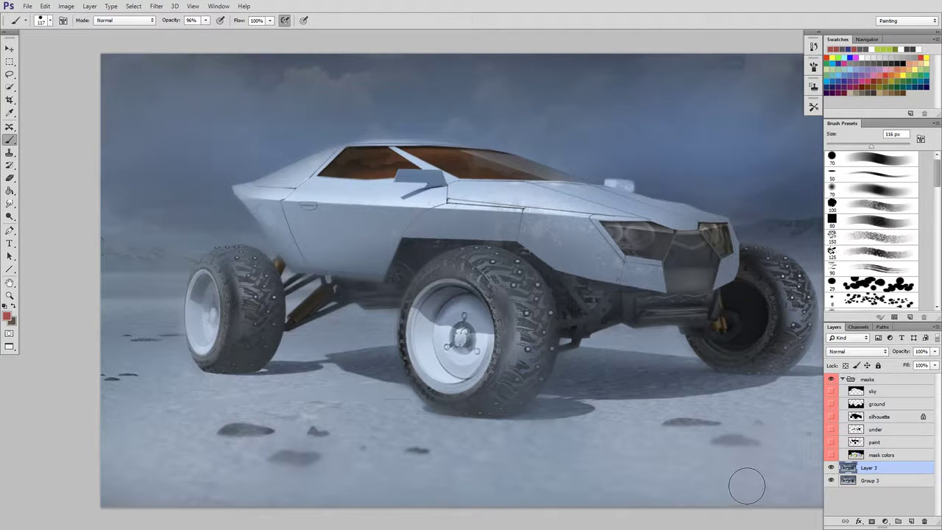
click(899, 21)
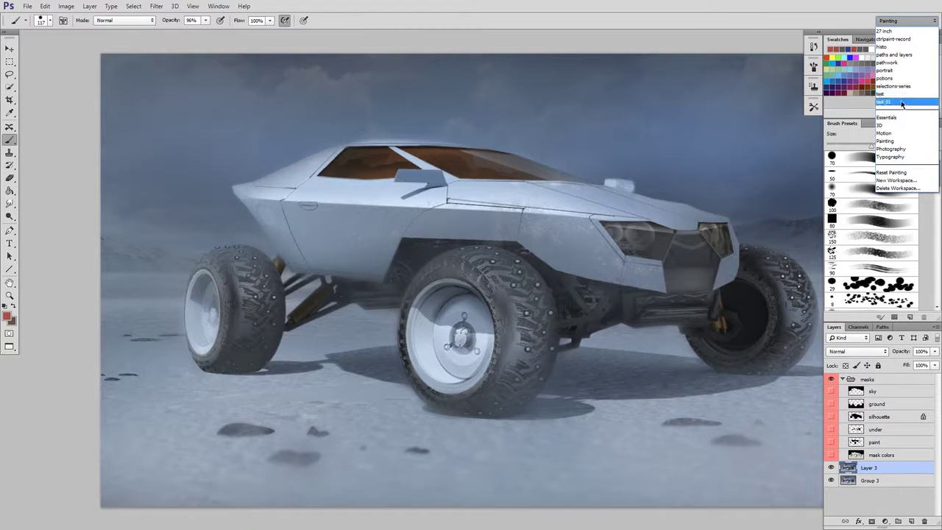
click(897, 39)
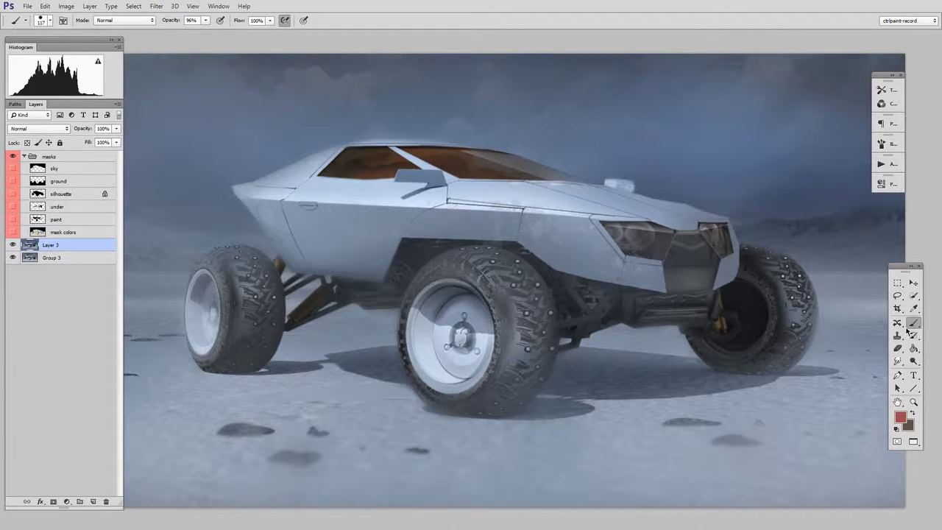
View the brushes in the Preset Manager and the Downloads section of the Ctrl+Paint website in the browser, closing the manager.
right_click(485, 207)
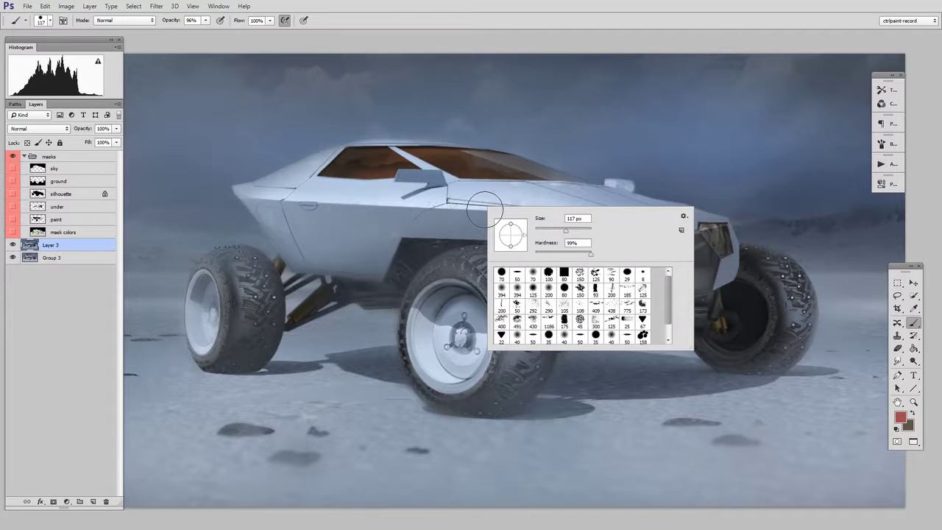
click(684, 215)
click(729, 303)
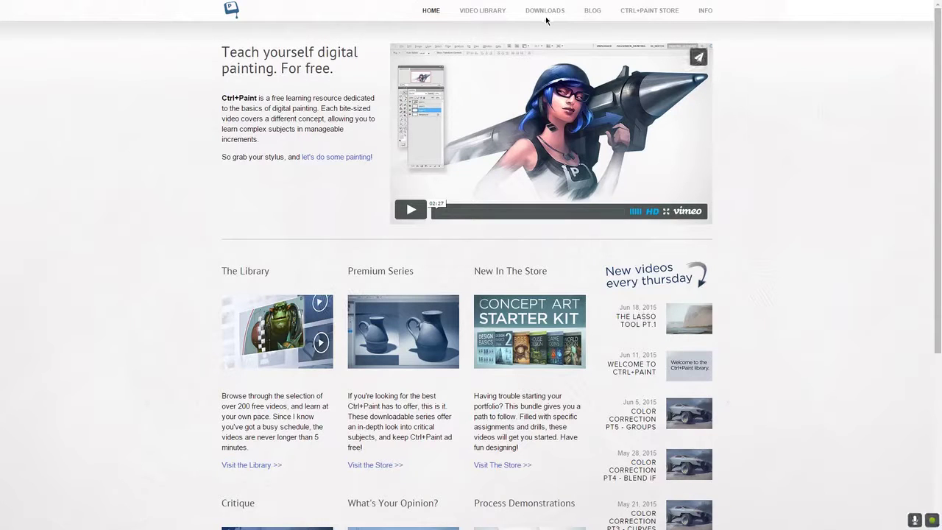
click(549, 11)
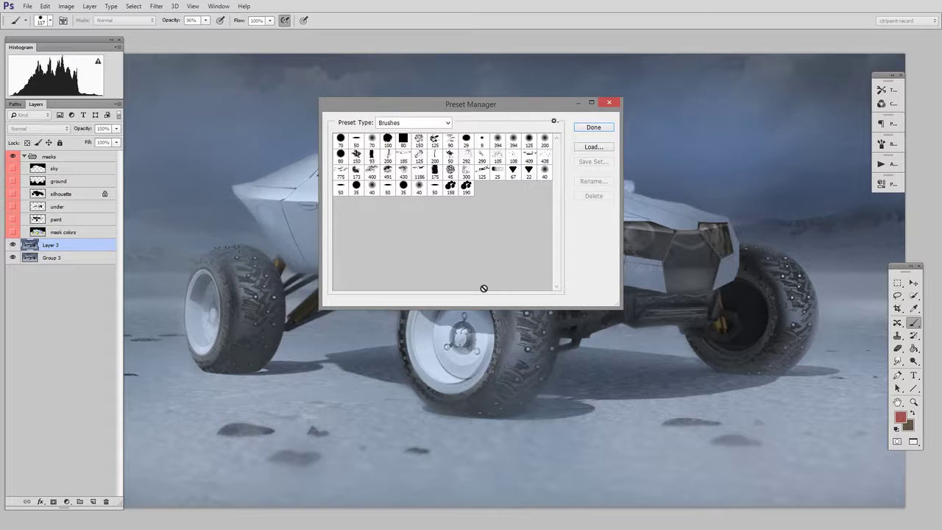
key(Return)
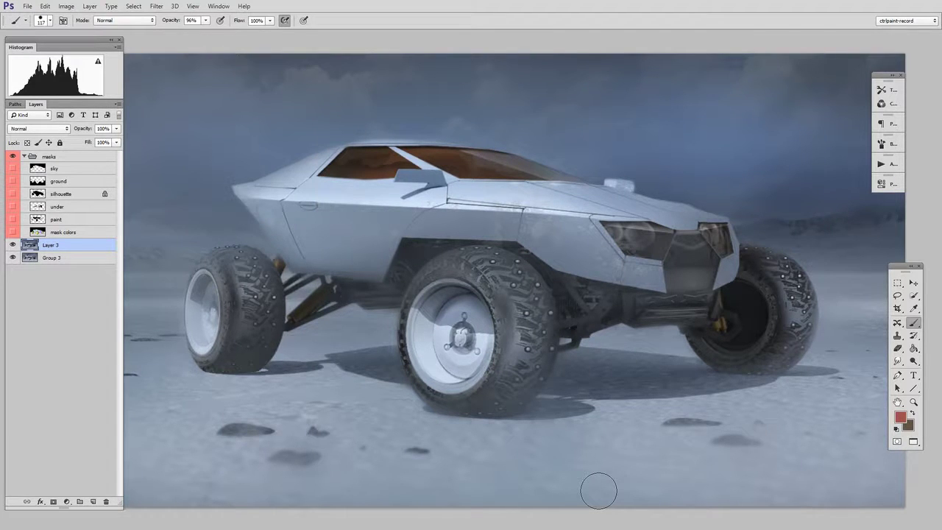
Turn on the Eyedropper's Show Sampling Ring option and return to the Brush tool.
click(913, 309)
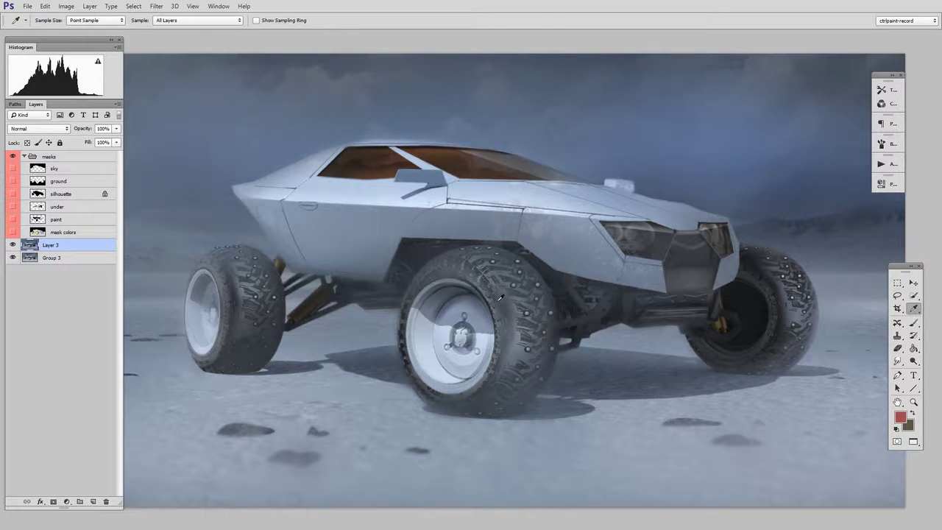
click(256, 20)
key(b)
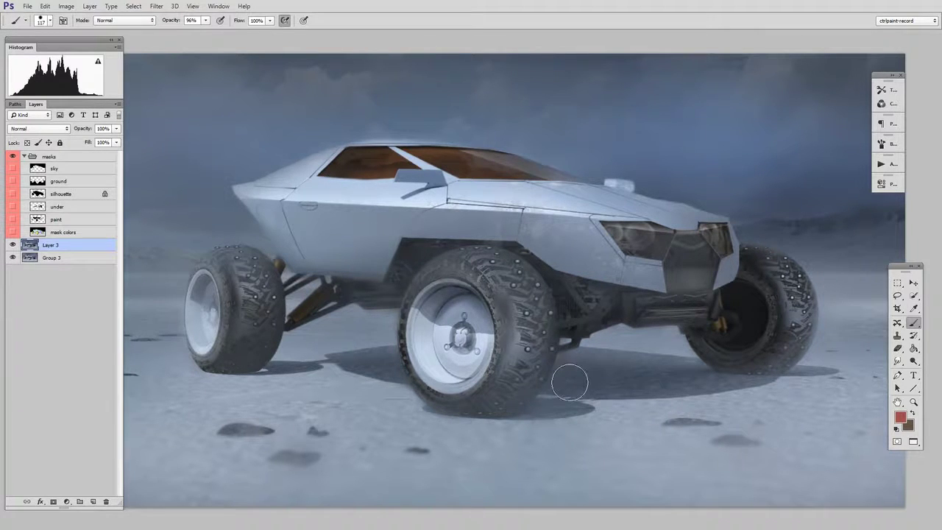
Sample foreground colours with the sampling ring from the car body, tires, windshield and sky.
alt+click(502, 191)
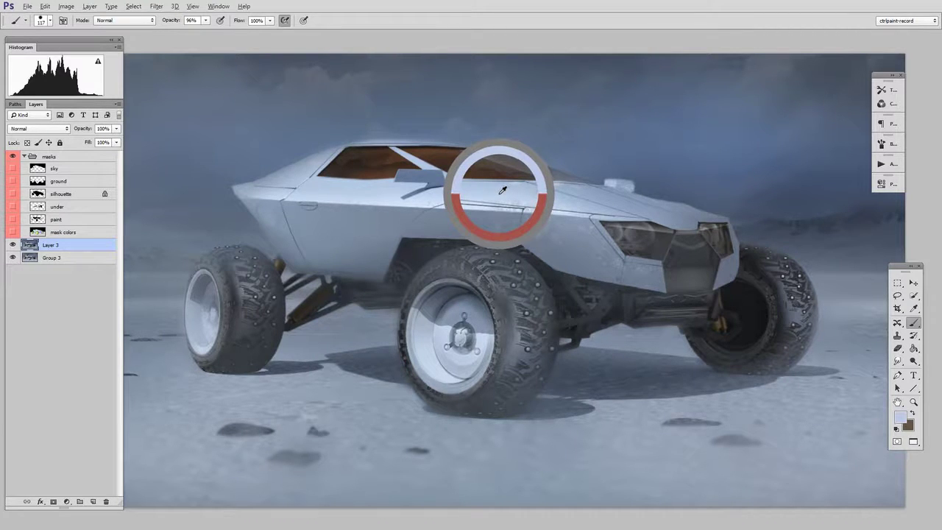
alt+click(527, 328)
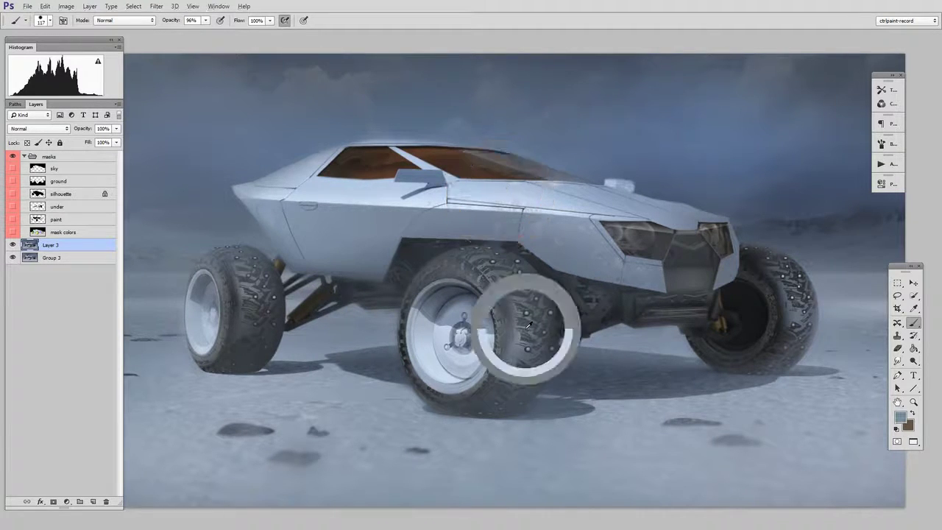
alt+click(708, 266)
alt+click(760, 319)
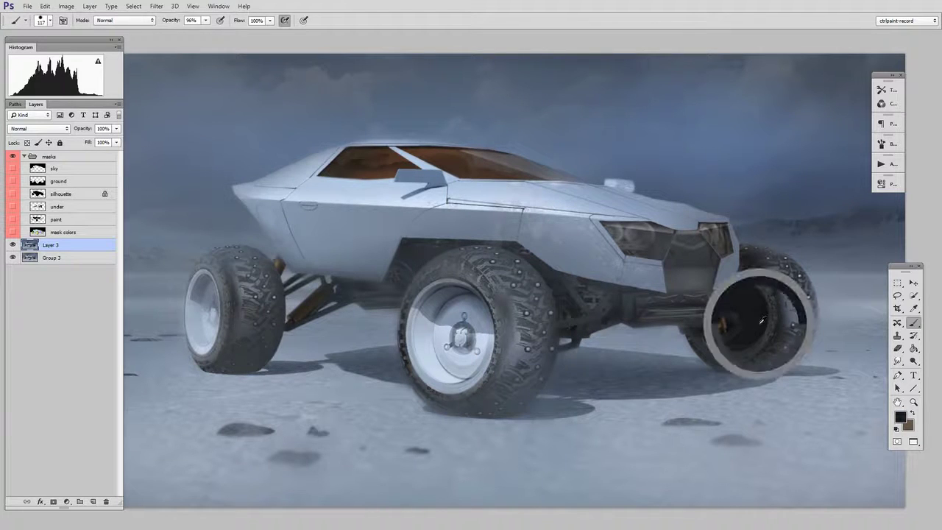
alt+click(759, 137)
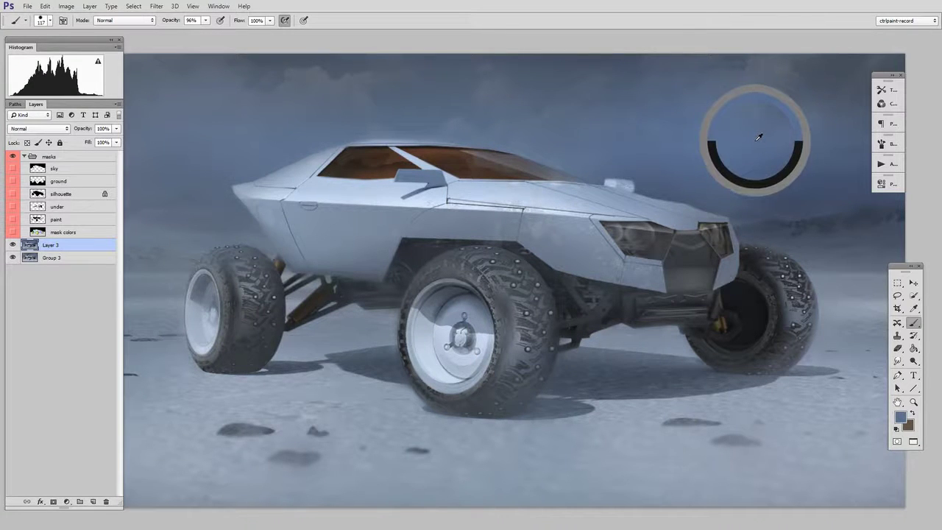
alt+click(477, 159)
alt+click(505, 74)
alt+click(507, 297)
alt+click(577, 258)
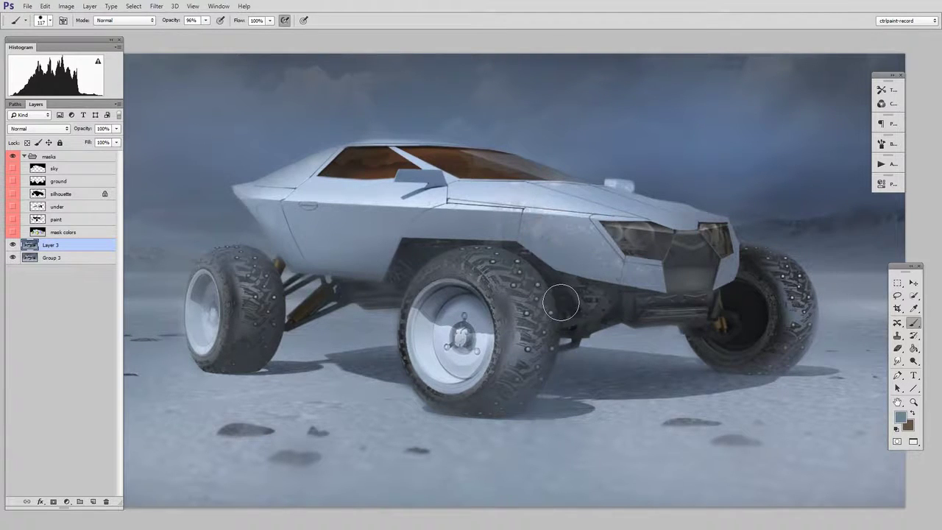
Turn off the Eyedropper's Show Sampling Ring option and return to the Brush tool.
click(914, 310)
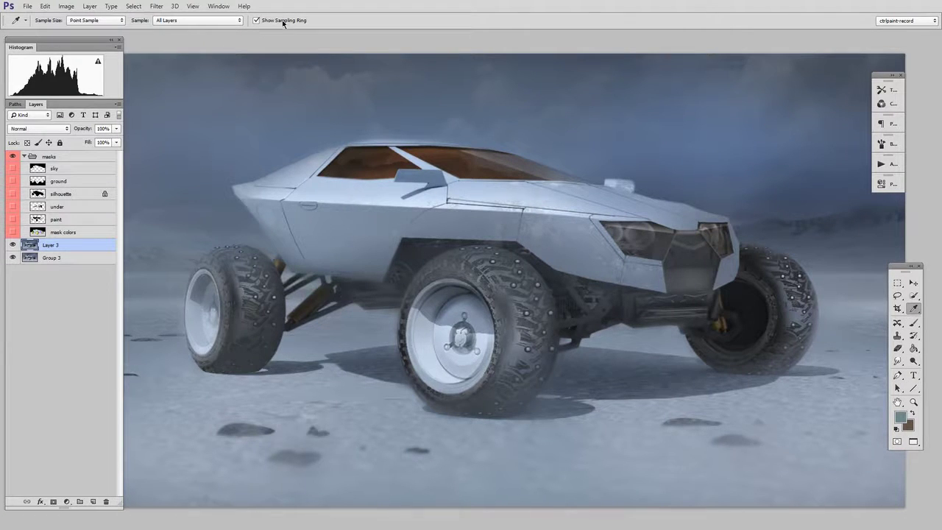
click(256, 20)
click(913, 322)
Sample colours from the sky and car body without the ring, ending with a dark blue foreground.
alt+click(672, 150)
alt+click(619, 249)
mouse_move(617, 251)
mouse_down()
mouse_move(632, 384)
mouse_move(523, 454)
mouse_move(330, 324)
mouse_move(469, 187)
mouse_move(594, 125)
mouse_move(593, 228)
mouse_move(697, 188)
mouse_move(690, 302)
mouse_move(742, 150)
mouse_move(682, 171)
mouse_move(663, 236)
mouse_move(767, 217)
mouse_up()
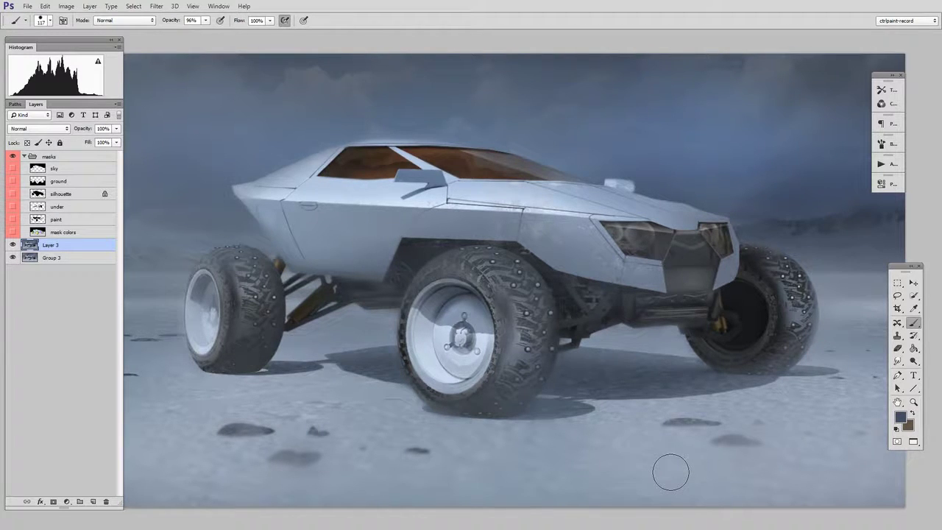
Open the General preferences.
click(45, 6)
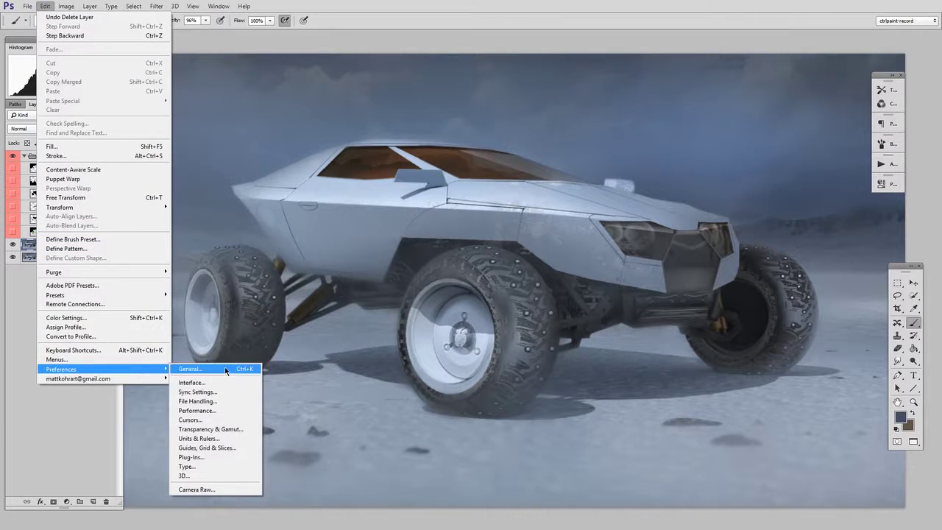
click(229, 368)
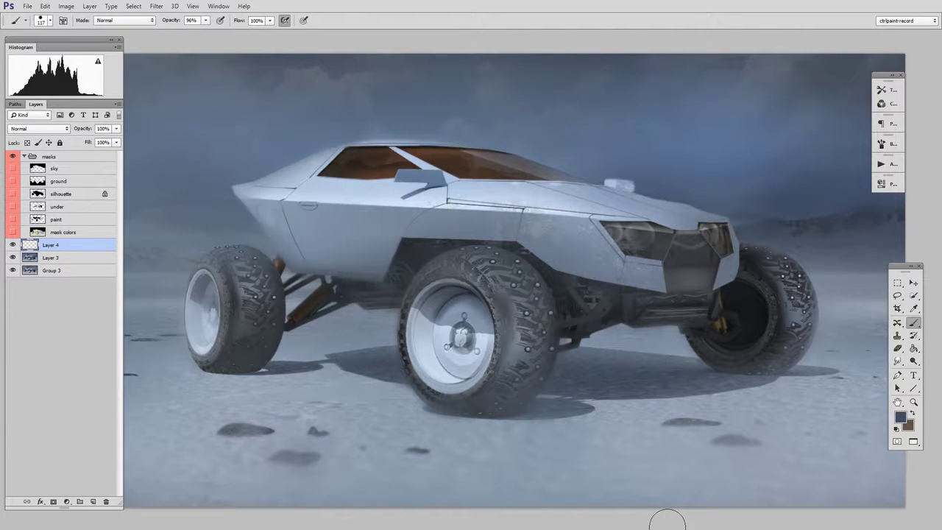
Add a Levels adjustment layer above Layer 4 and set its white input level to 225.
click(67, 502)
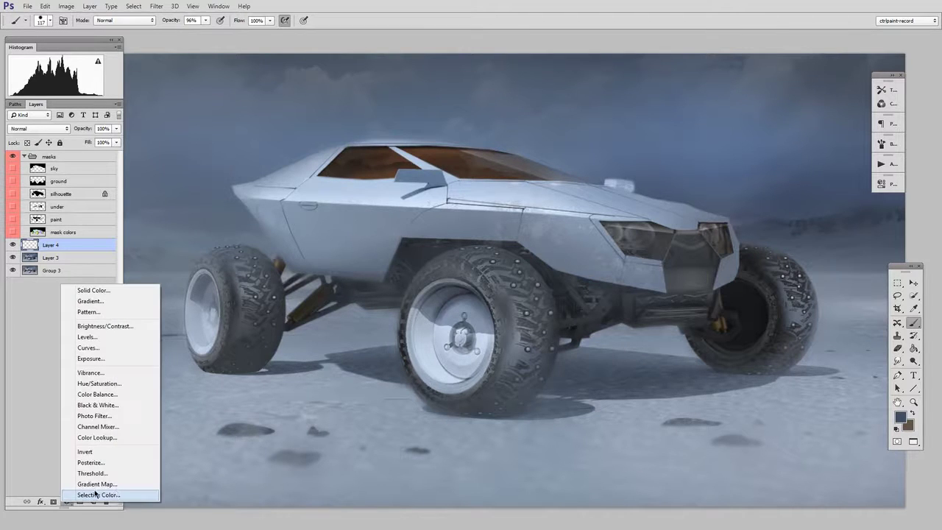
click(120, 337)
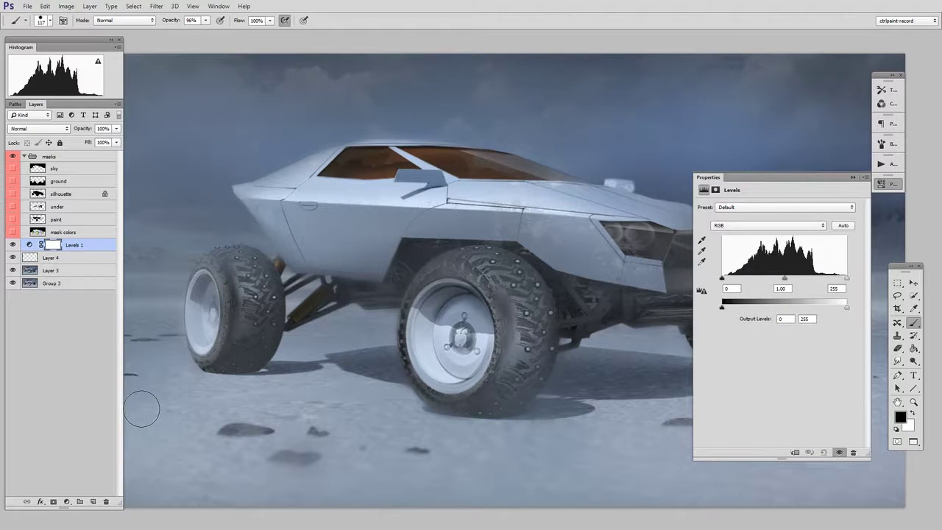
click(889, 185)
click(889, 185)
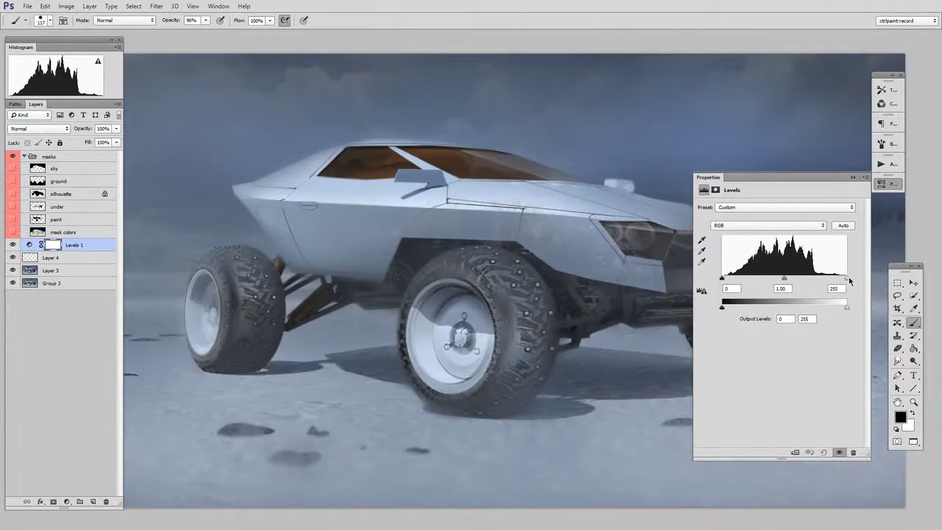
drag(846, 277, 833, 281)
click(321, 283)
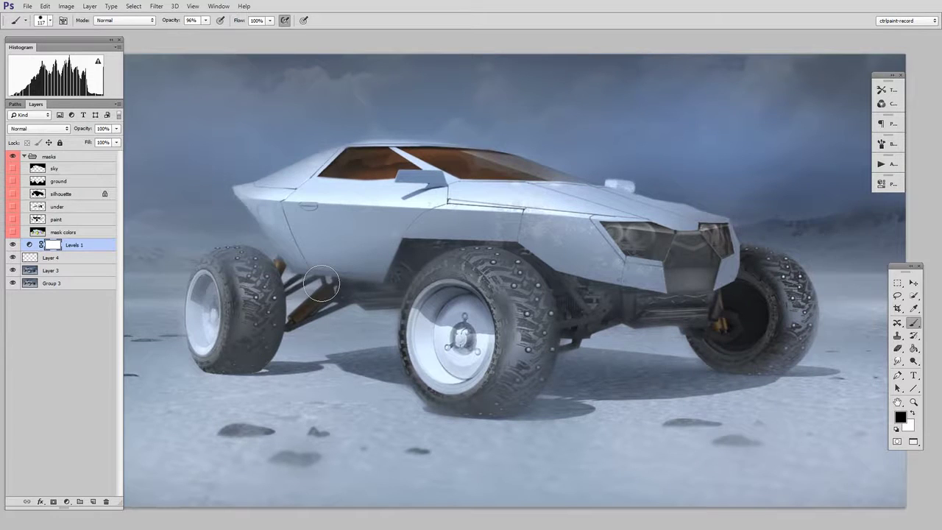
drag(321, 282, 325, 279)
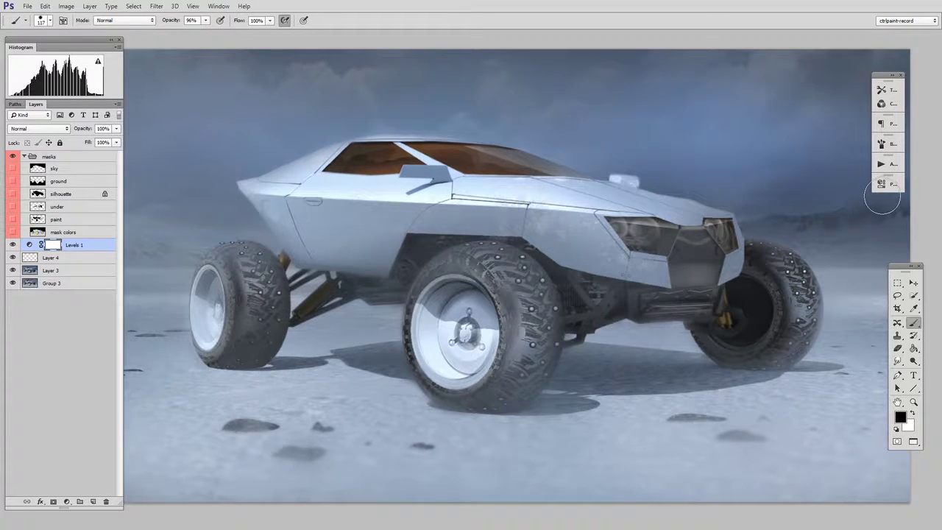
Reopen the Levels adjustment's properties and raise its midtone input to 1.09.
click(886, 184)
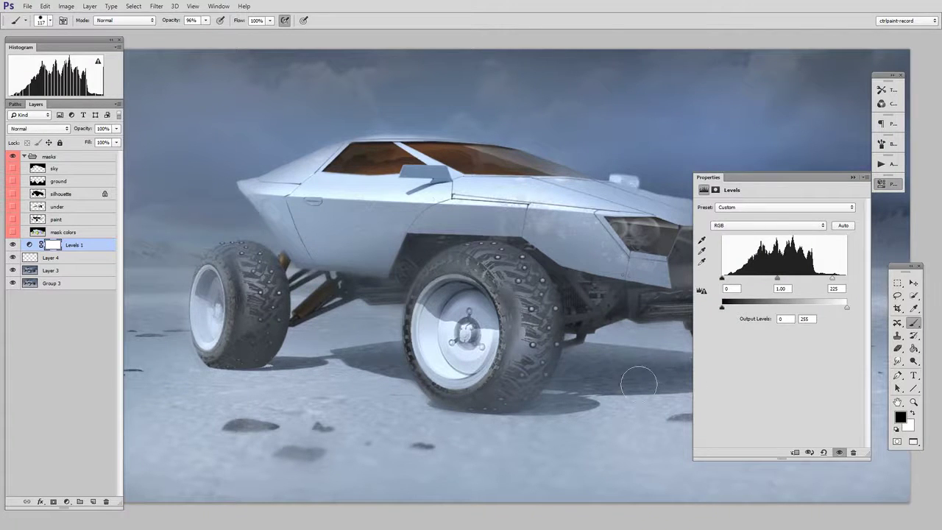
key(z)
click(570, 356)
key(b)
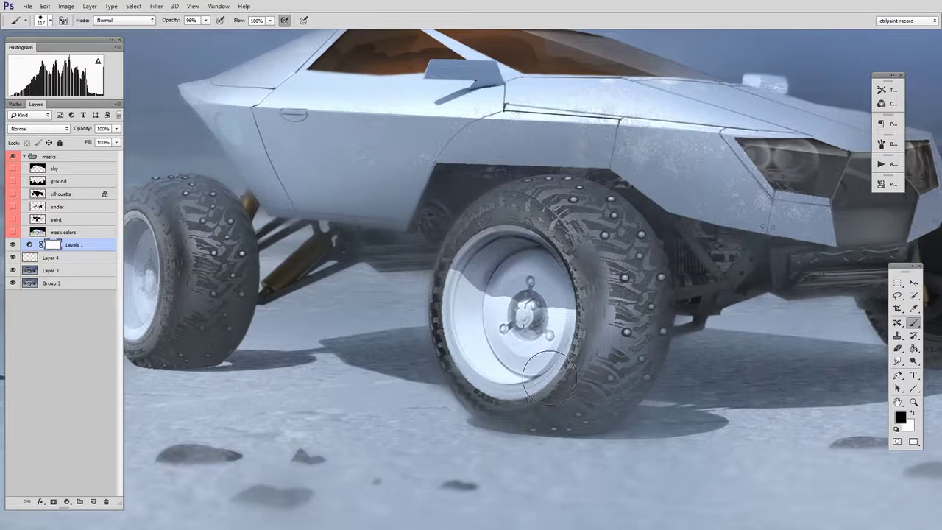
key(ctrl+0)
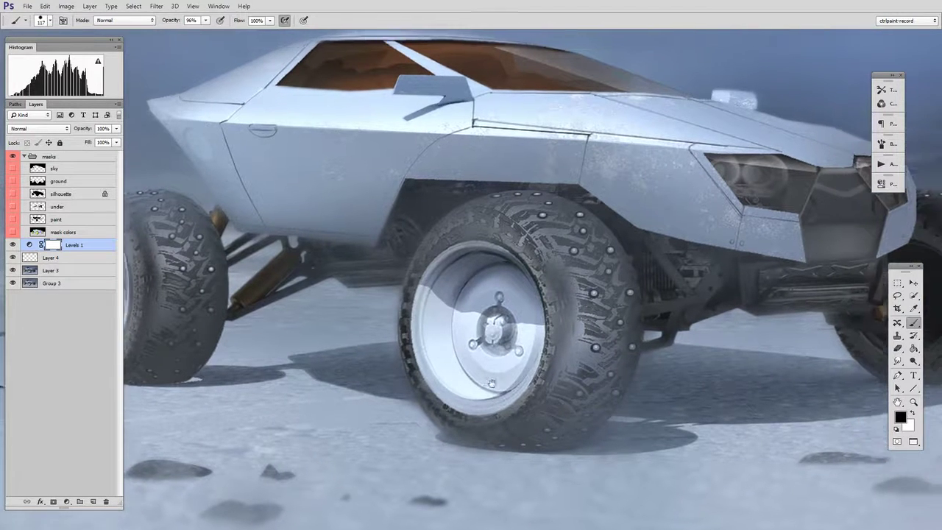
click(881, 184)
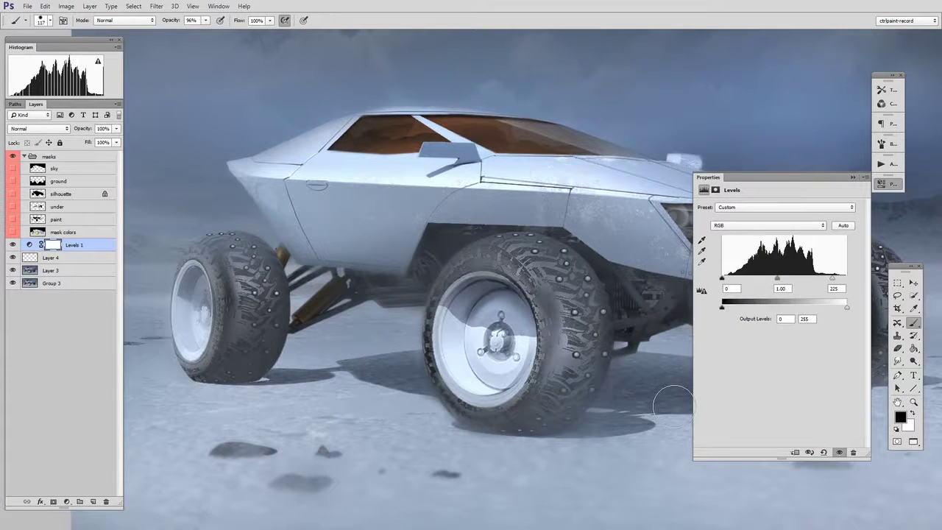
drag(778, 278, 775, 278)
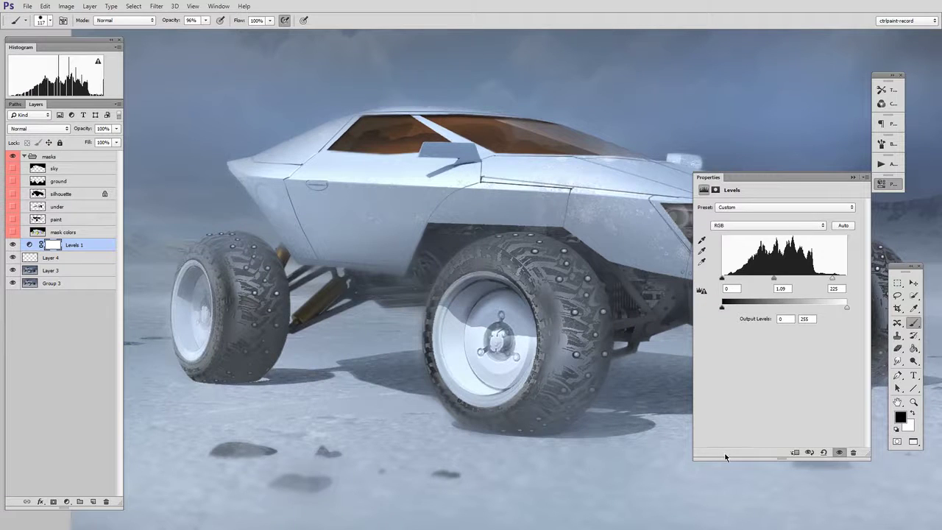
mouse_move(564, 371)
mouse_down()
mouse_move(542, 387)
mouse_move(572, 385)
mouse_up()
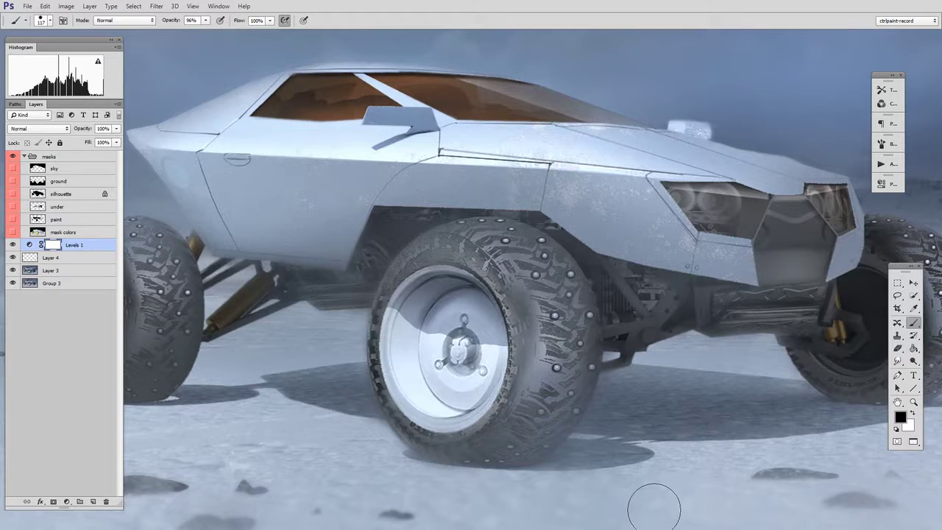
Set the Levels adjustment's white input level to 240 and its midtone input to 0.85.
click(886, 184)
drag(775, 280, 771, 284)
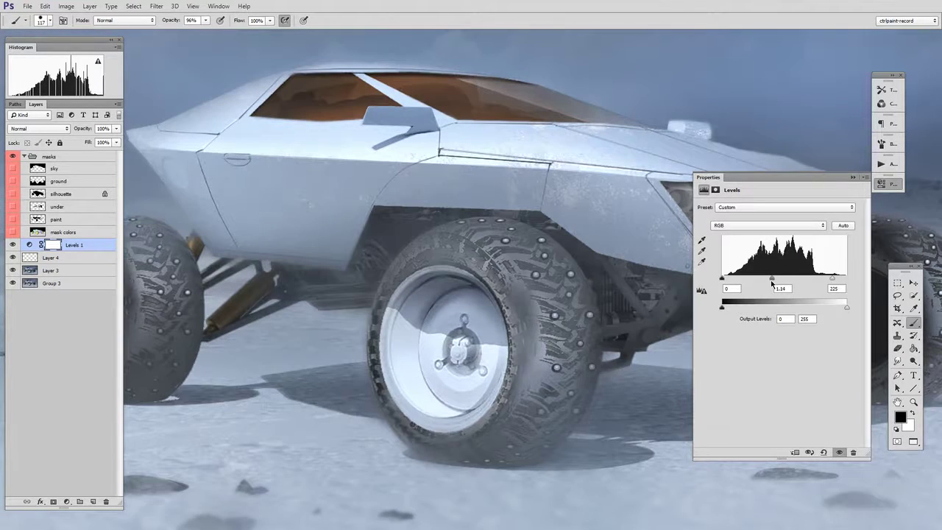
drag(834, 278, 840, 280)
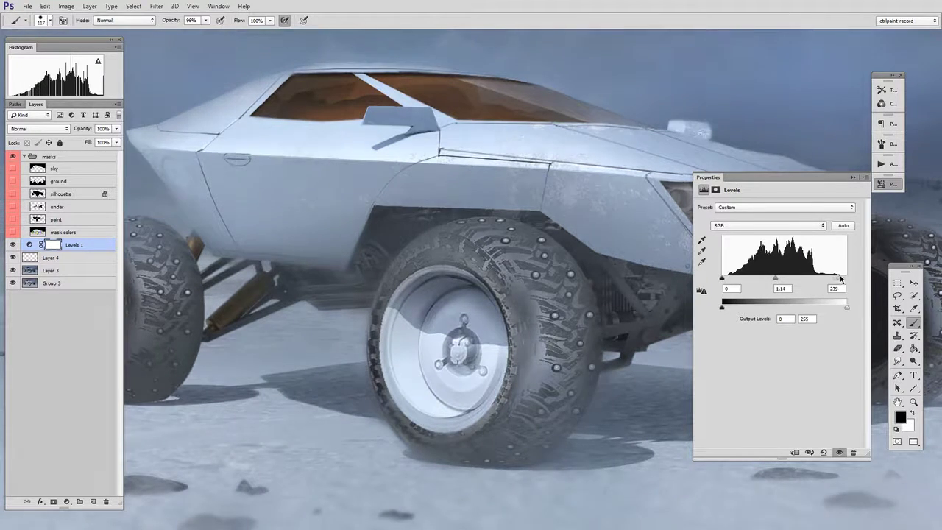
drag(773, 281, 787, 280)
mouse_move(499, 274)
mouse_down()
mouse_move(521, 313)
mouse_move(463, 250)
mouse_up()
key(z)
click(887, 185)
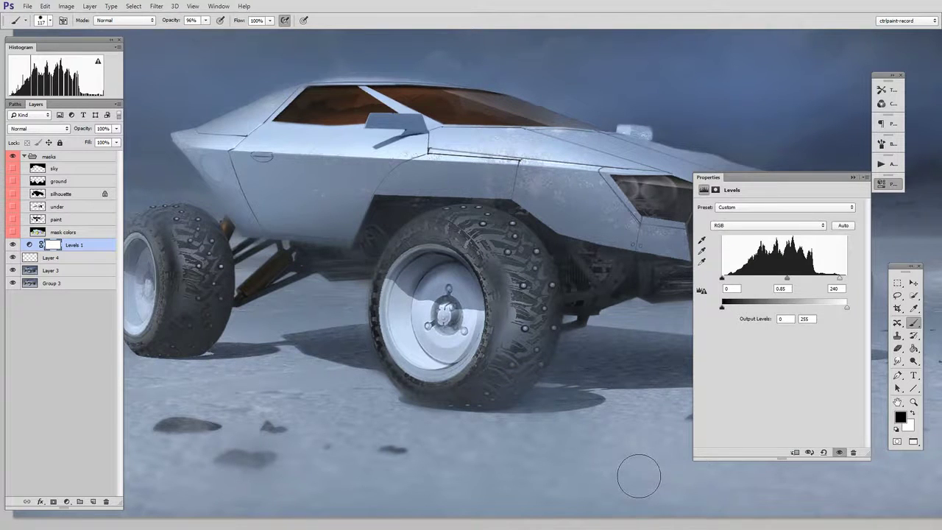
click(568, 355)
drag(548, 459, 568, 468)
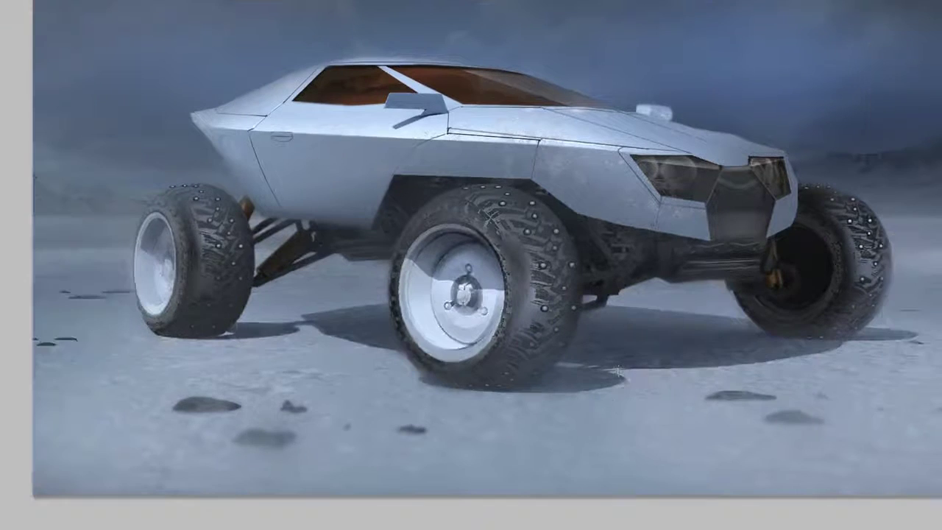
Paint a blue-grey and a black test stroke beside the car's front wheels in full-screen mode, and restore the interface.
key(f)
drag(660, 317, 702, 315)
drag(663, 347, 668, 431)
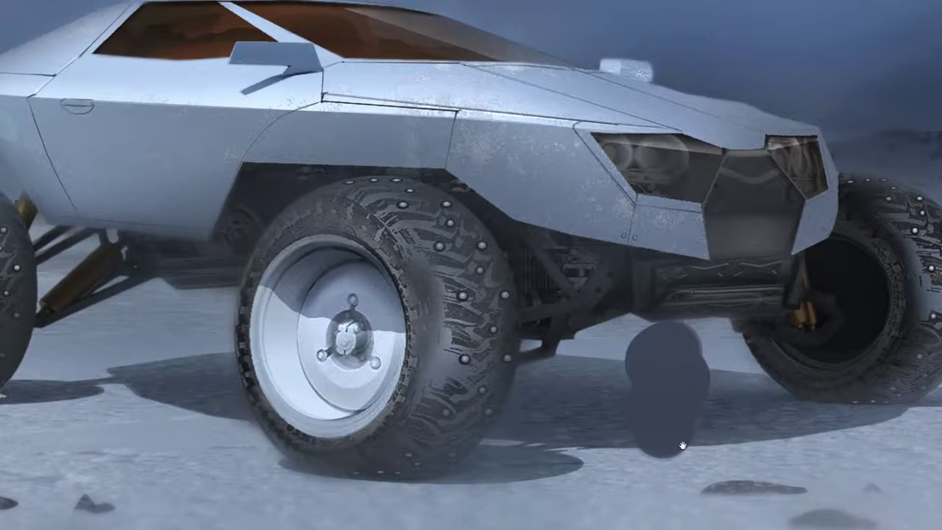
drag(728, 439, 580, 354)
mouse_move(688, 357)
mouse_down()
mouse_move(715, 475)
mouse_move(711, 465)
mouse_up()
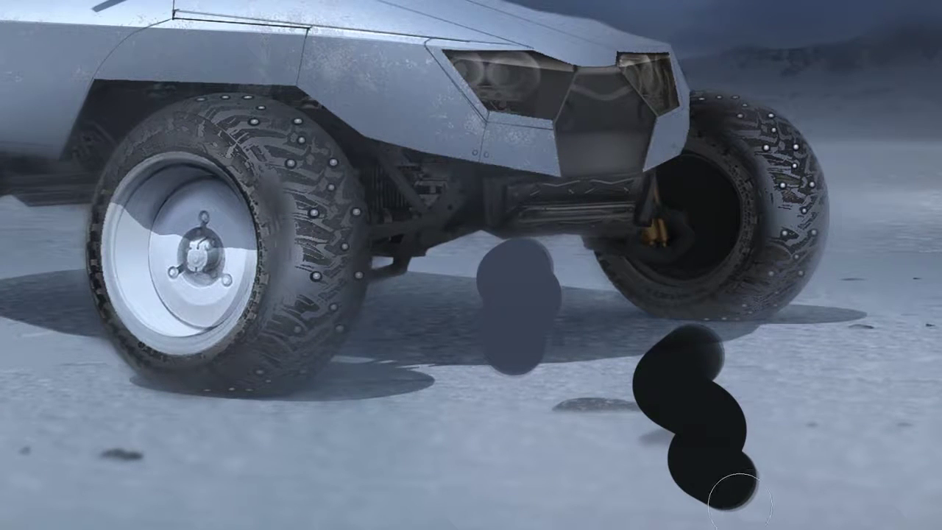
key(f)
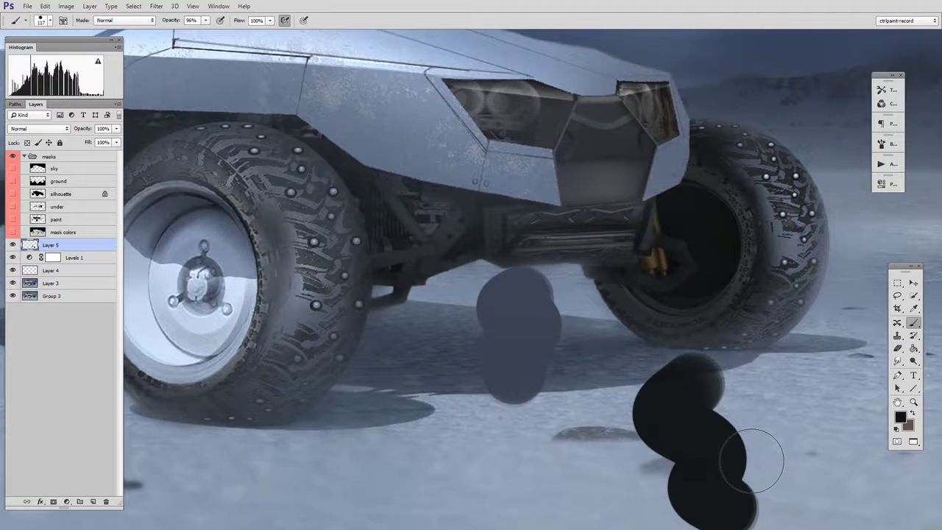
Expand the Properties panel and pull it out of the icon dock as a floating panel over the canvas.
key(z)
alt+click(740, 385)
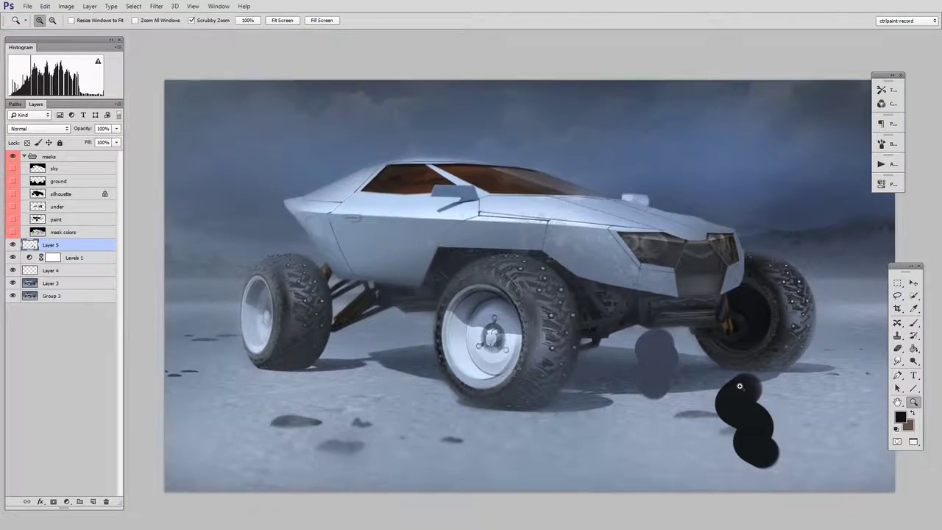
click(739, 386)
key(b)
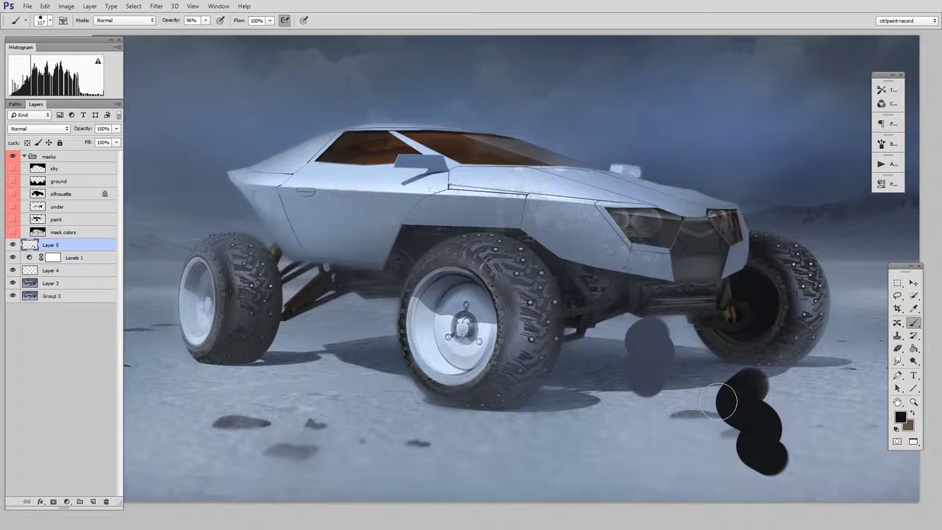
click(889, 188)
drag(708, 177, 700, 65)
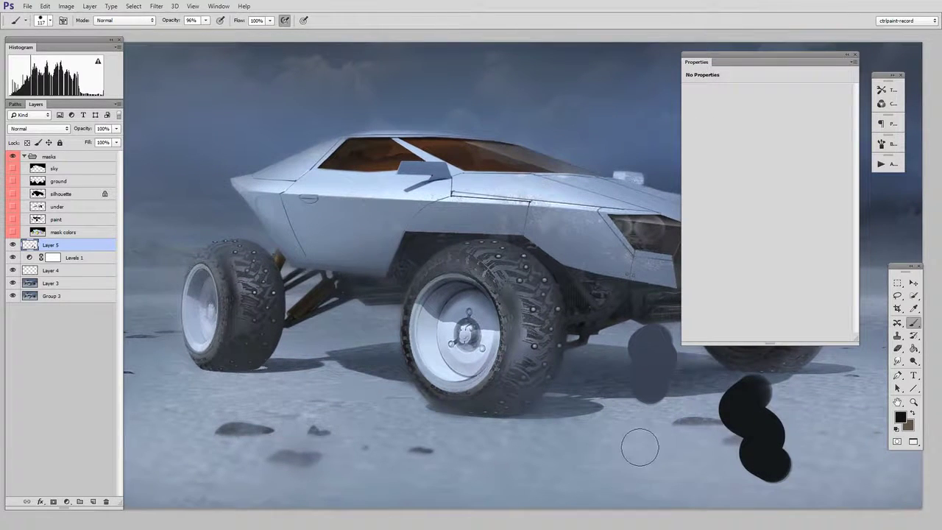
Hide the interface and paint another blue-grey and another black test stroke on the ground near the car's front wheels.
key(f)
key(f)
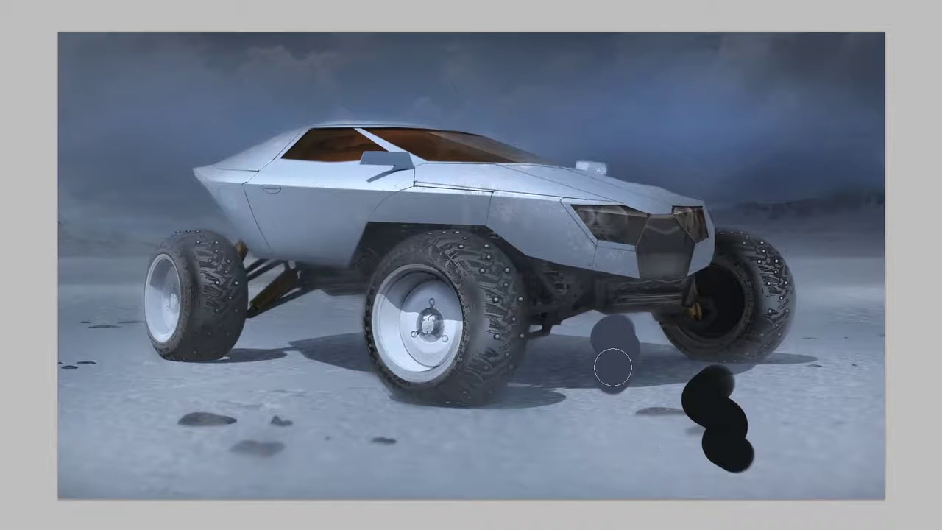
ctrl+click(648, 378)
drag(593, 404, 626, 490)
mouse_move(673, 390)
mouse_down()
mouse_move(700, 484)
mouse_move(725, 438)
mouse_up()
alt+click(740, 414)
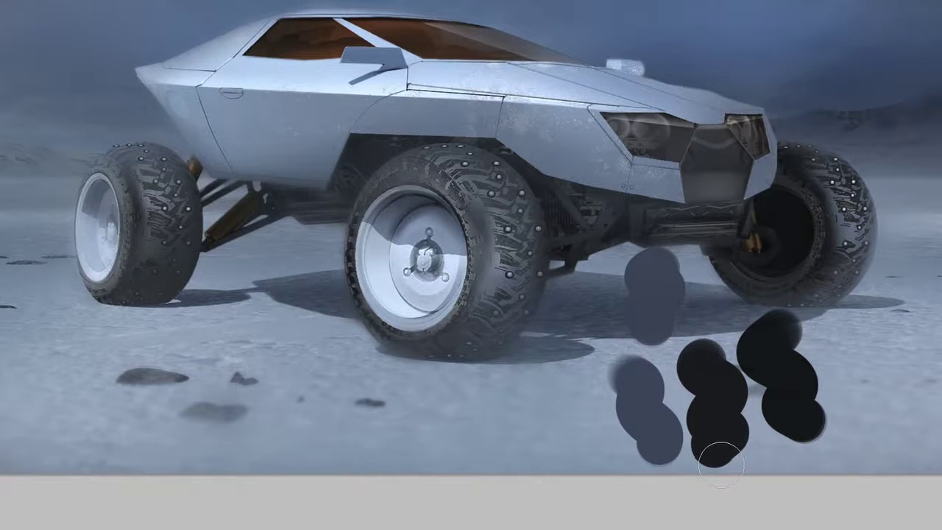
Bring the interface panels back and make Layer 4 the active layer.
key(f)
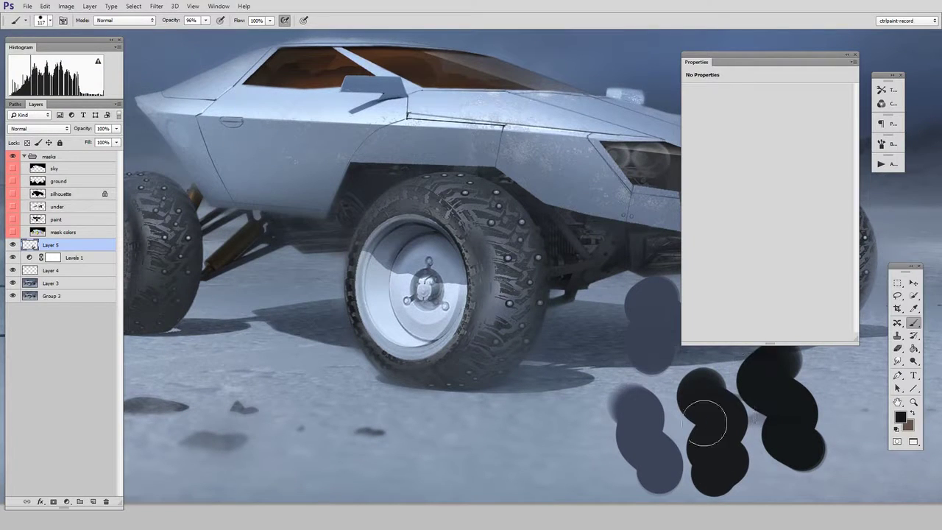
click(78, 232)
click(96, 270)
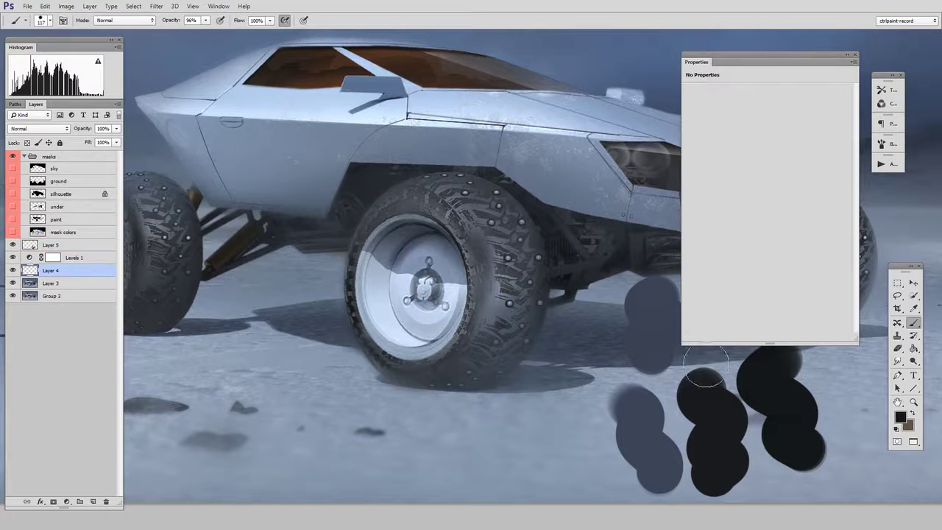
Return from a full-screen check with the Properties panel collapsed into the icon dock, and show the whole painting.
key(f)
drag(695, 399, 683, 417)
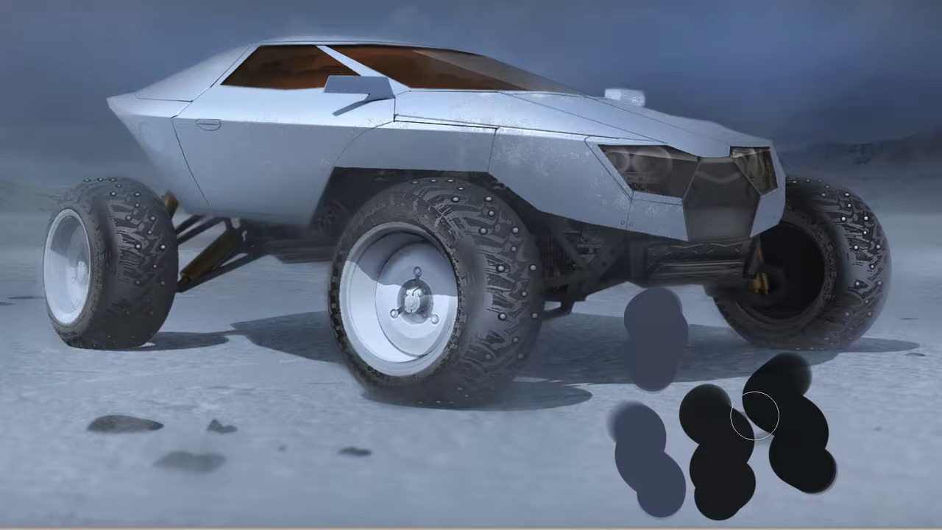
key(Tab)
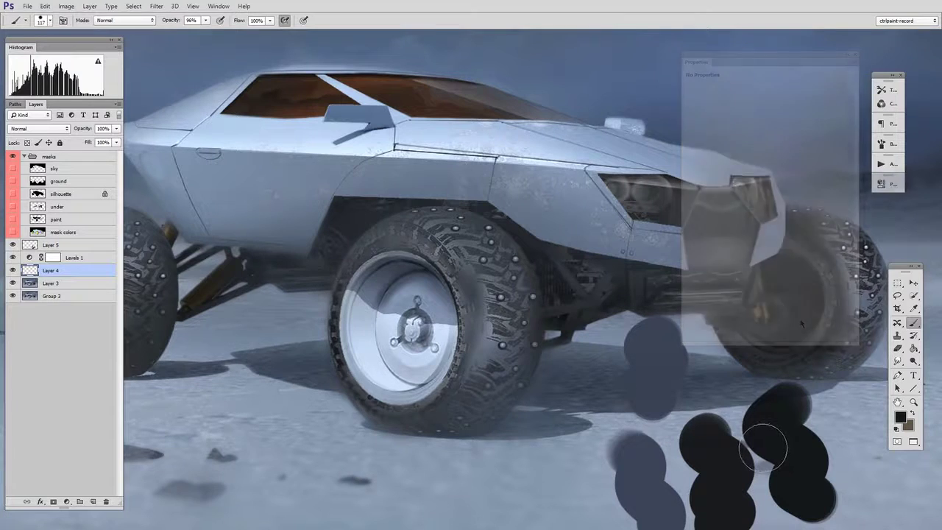
key(z)
alt+click(746, 350)
key(b)
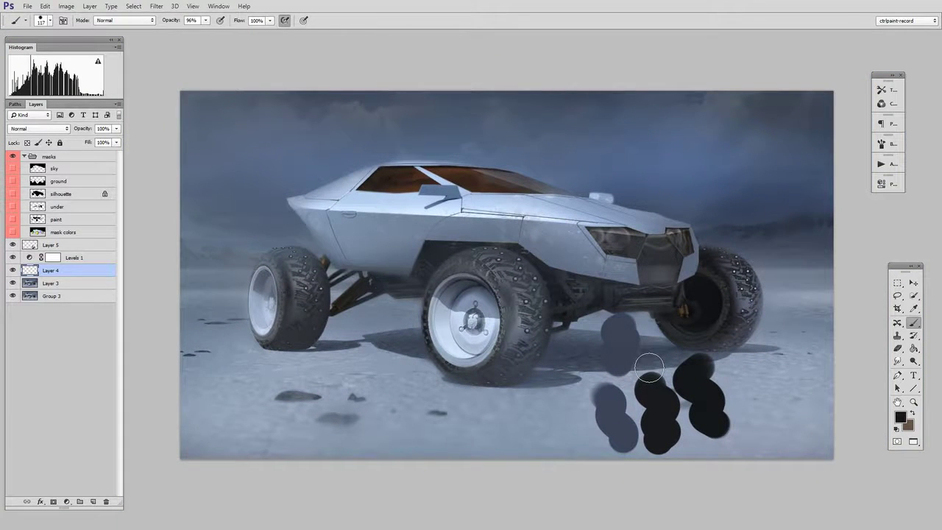